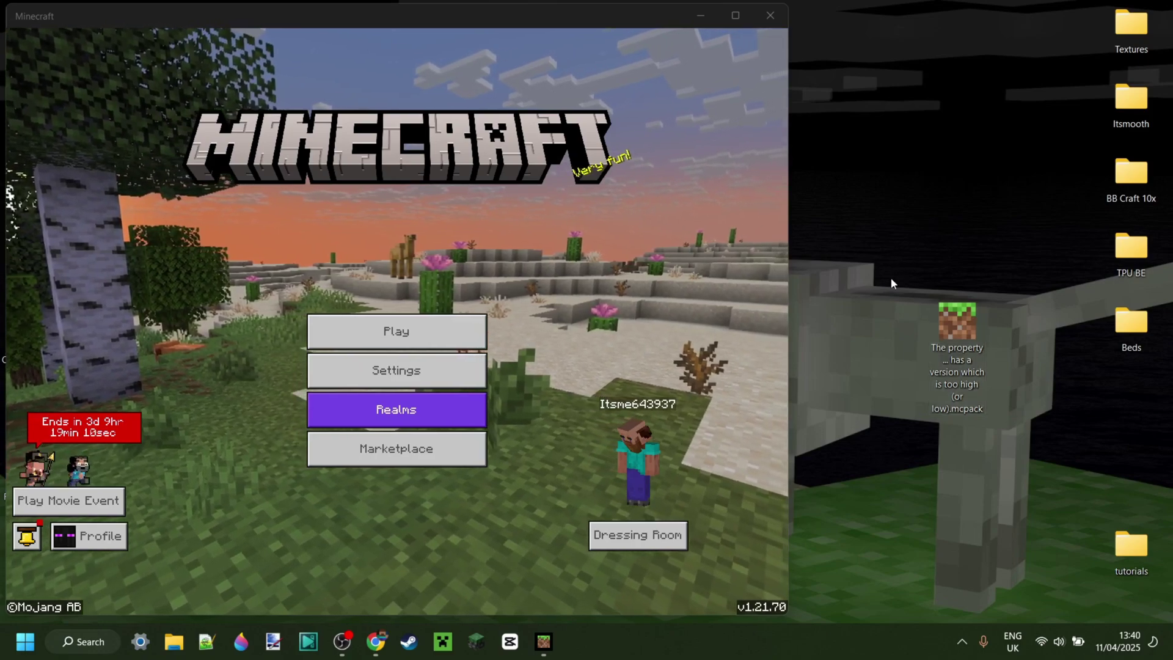
Try to import the desktop file "The property ... has a version which is too high (or low).mcpack" into Minecraft and check the import notification.
left_click(957, 342)
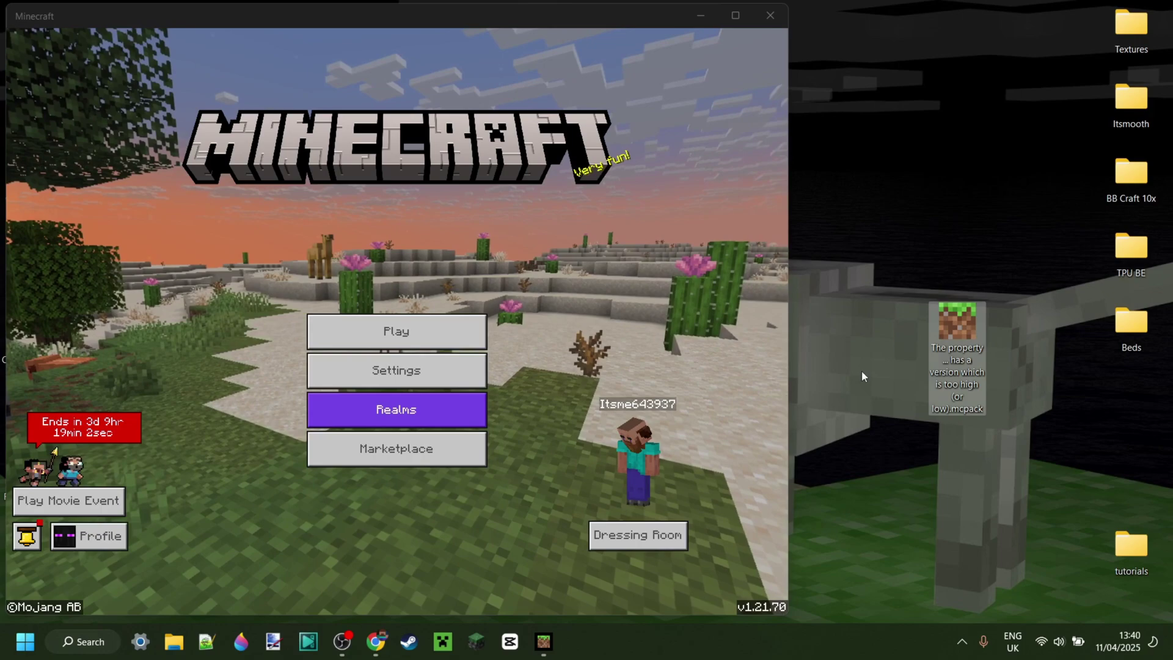
double_click(958, 321)
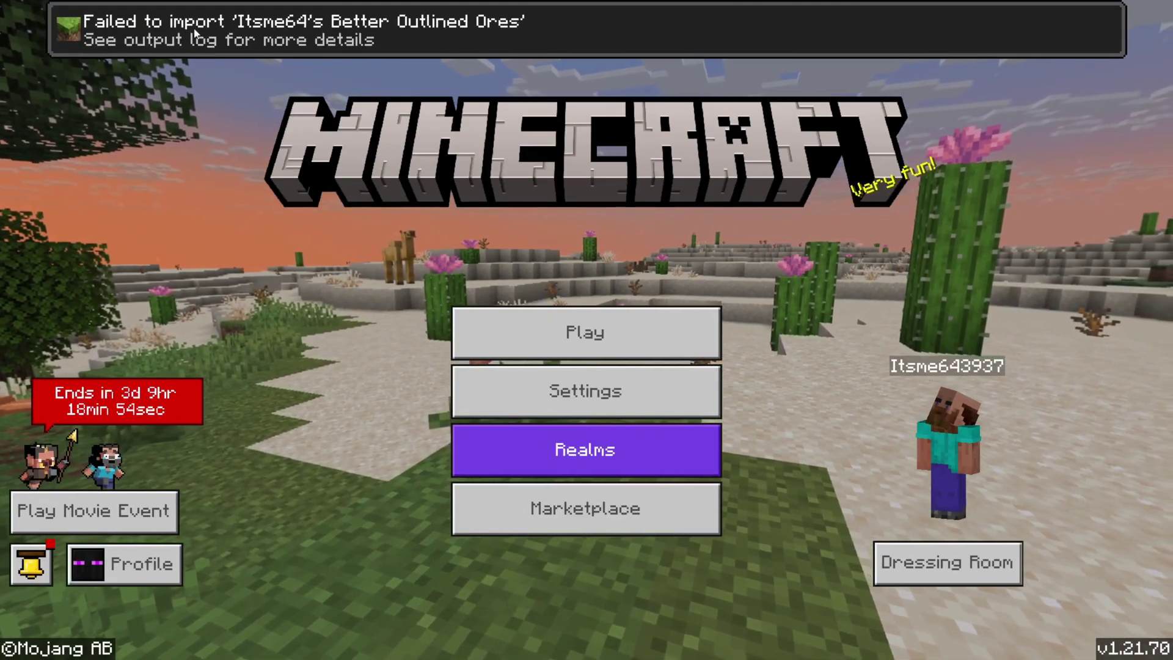
left_click(196, 33)
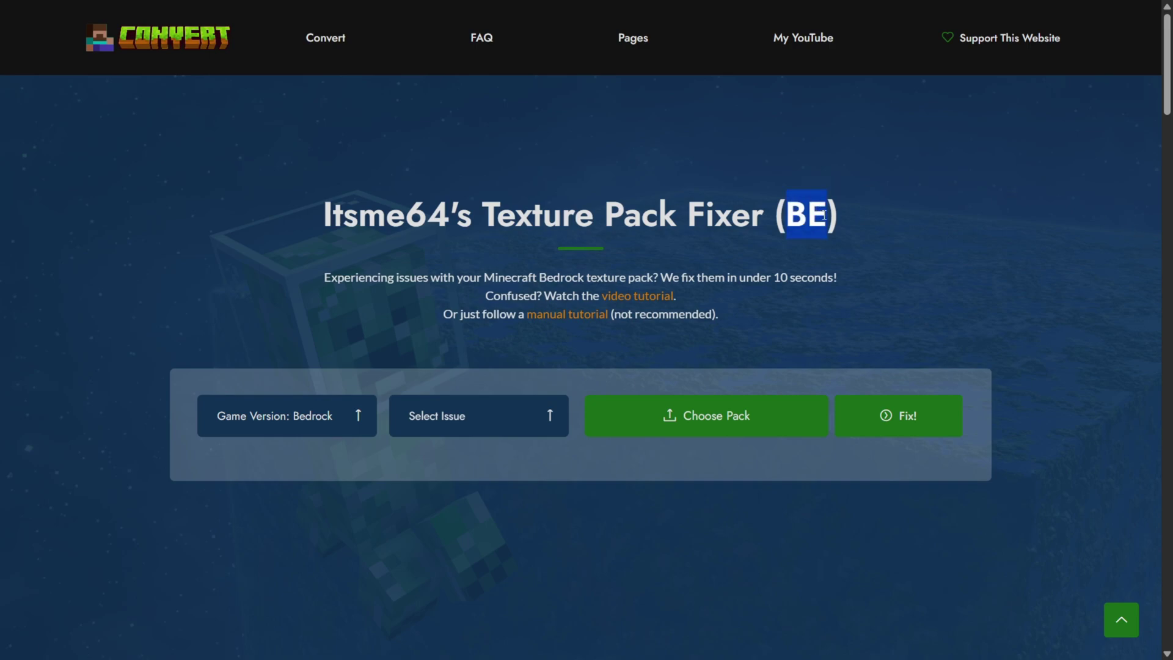
left_click(861, 219)
left_click_drag(502, 218, 768, 223)
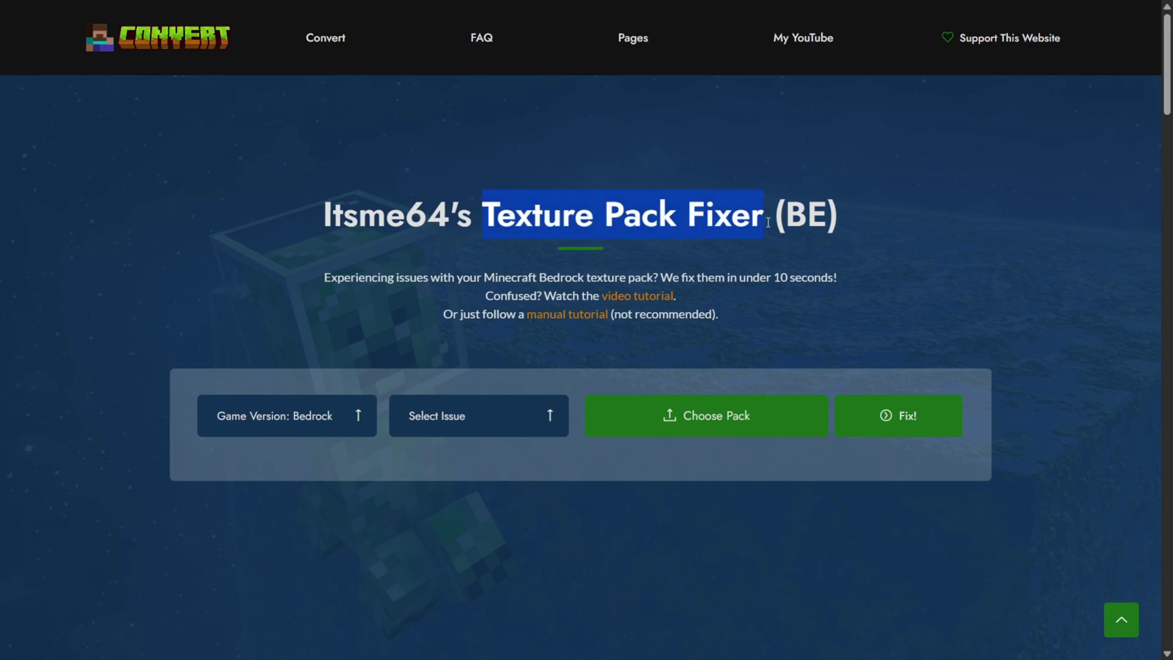
left_click(710, 161)
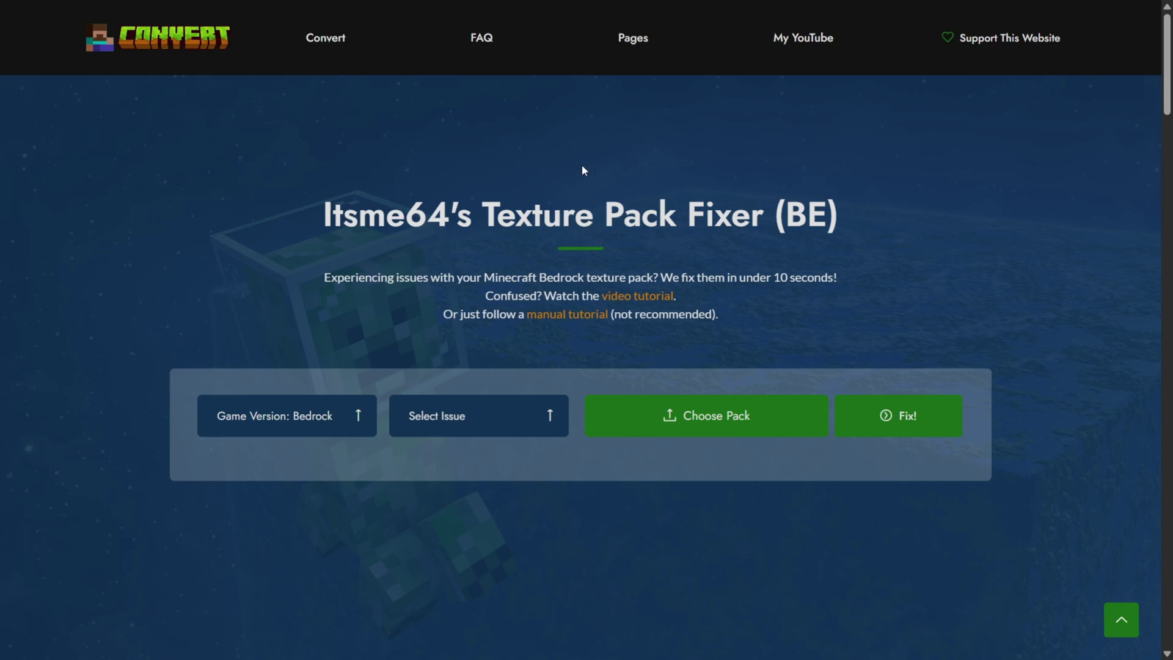
Choose "The property ... has a version which is too high (or low).mcpack" from the Desktop as the pack to fix.
left_click(708, 424)
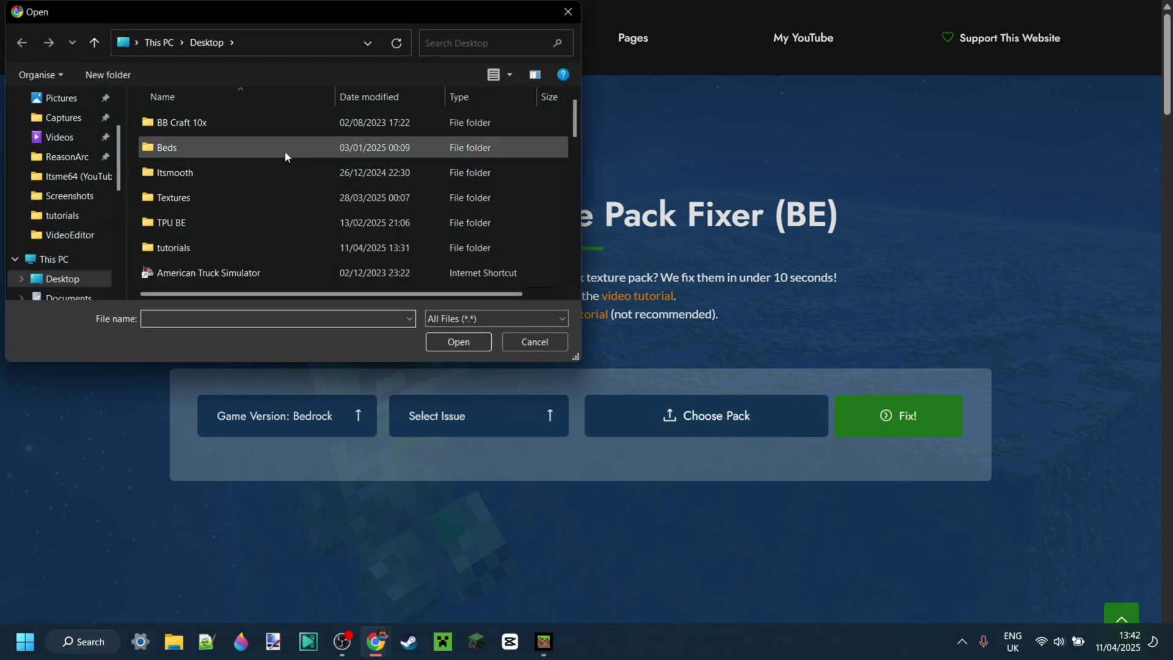
scroll(285, 156, "down", 6)
scroll(275, 174, "up", 3)
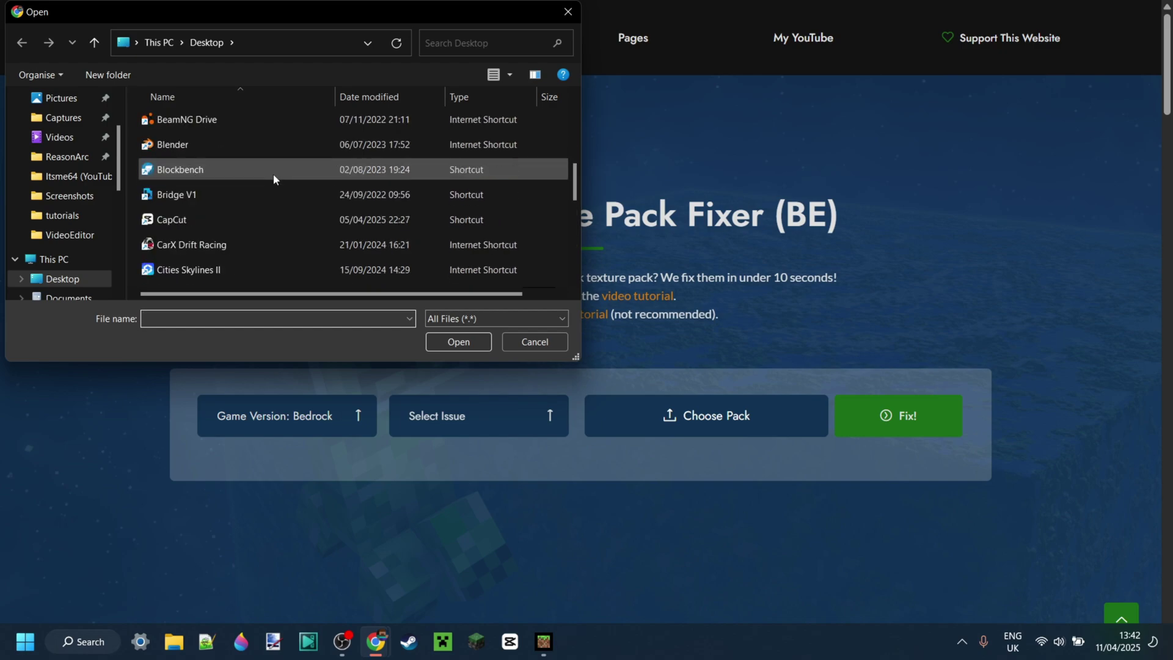
scroll(273, 178, "down", 7)
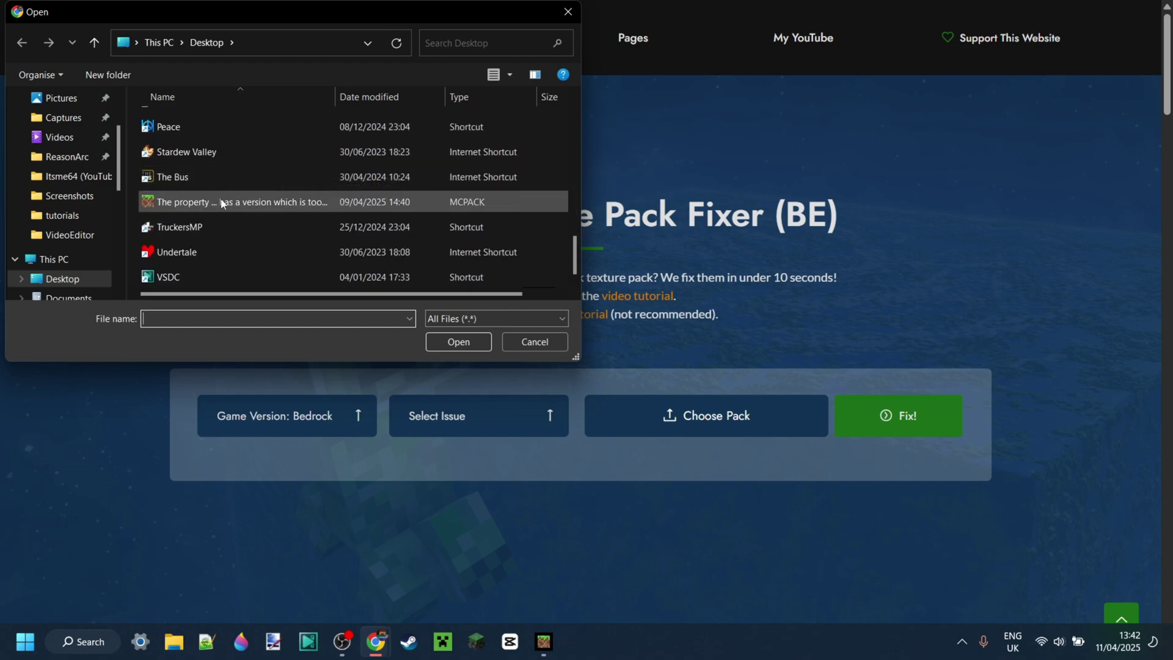
double_click(207, 208)
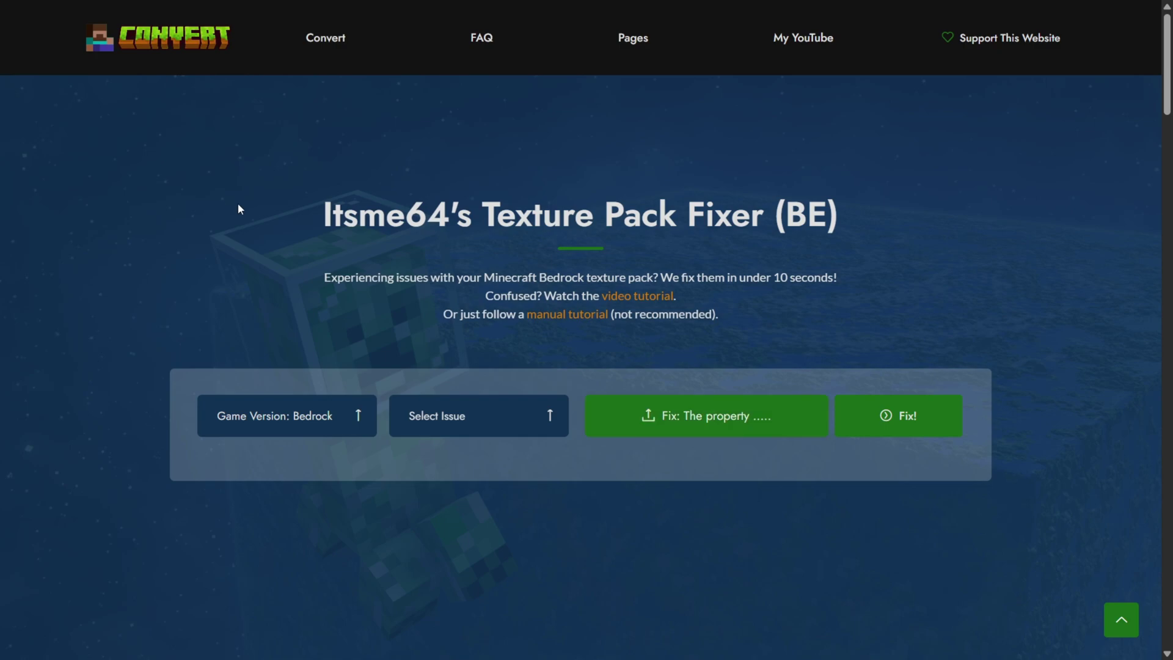
Fix the pack for Bedrock with the issue "The property ... has a version which is too high/low", skipping the ad page to download it.
left_click(295, 414)
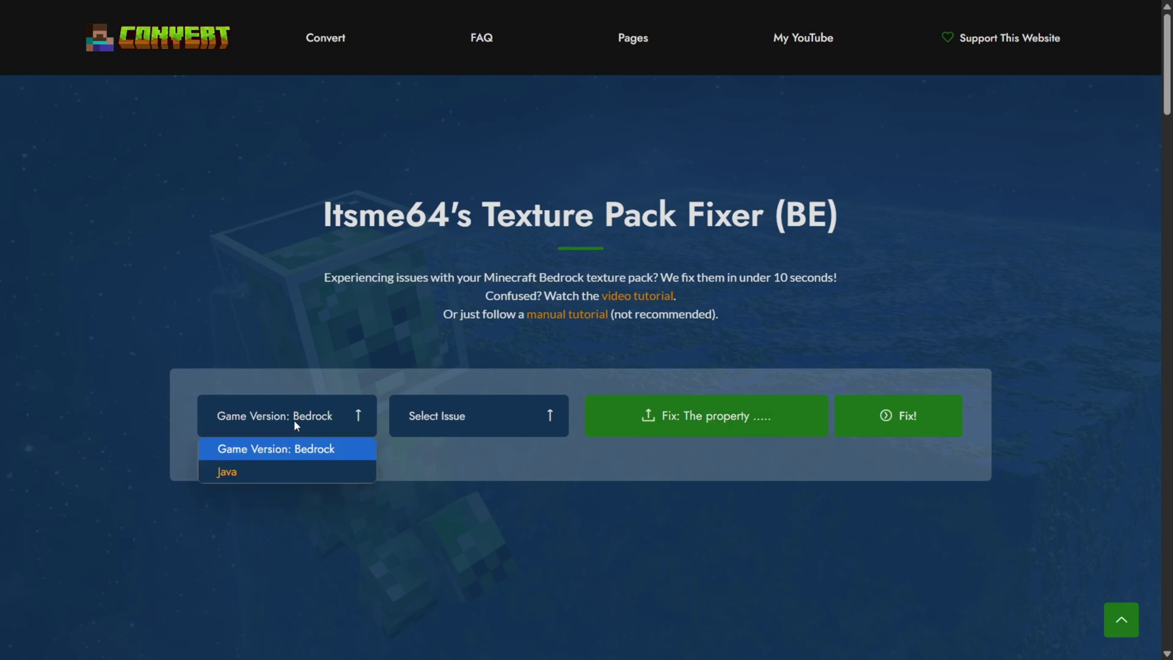
left_click(264, 452)
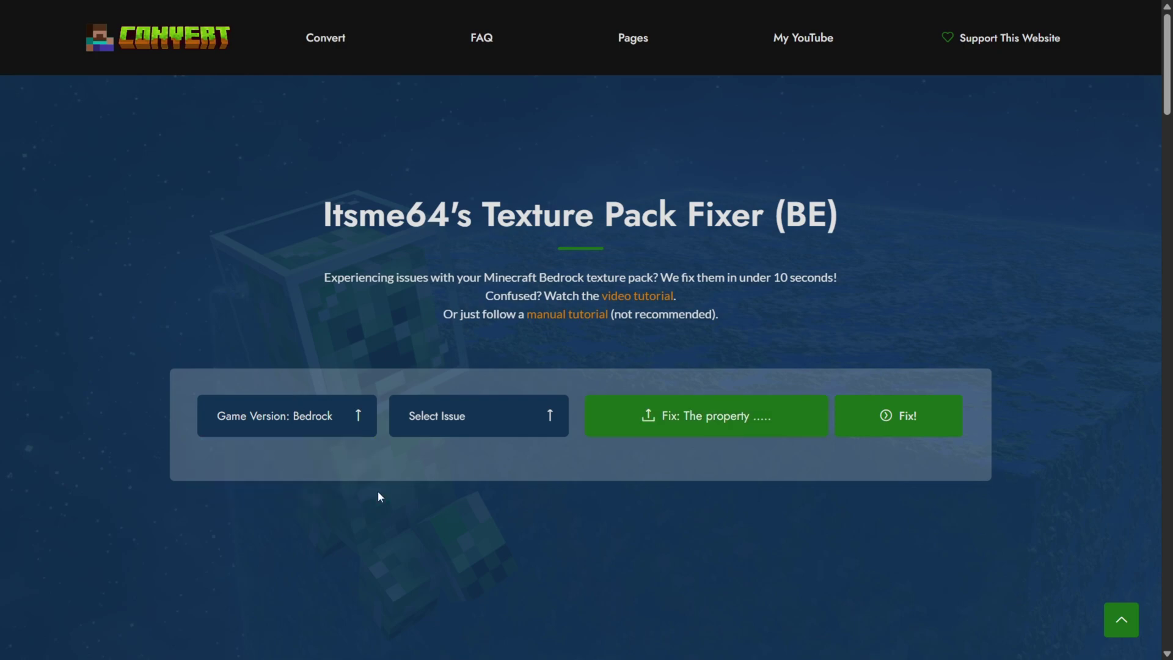
left_click(479, 419)
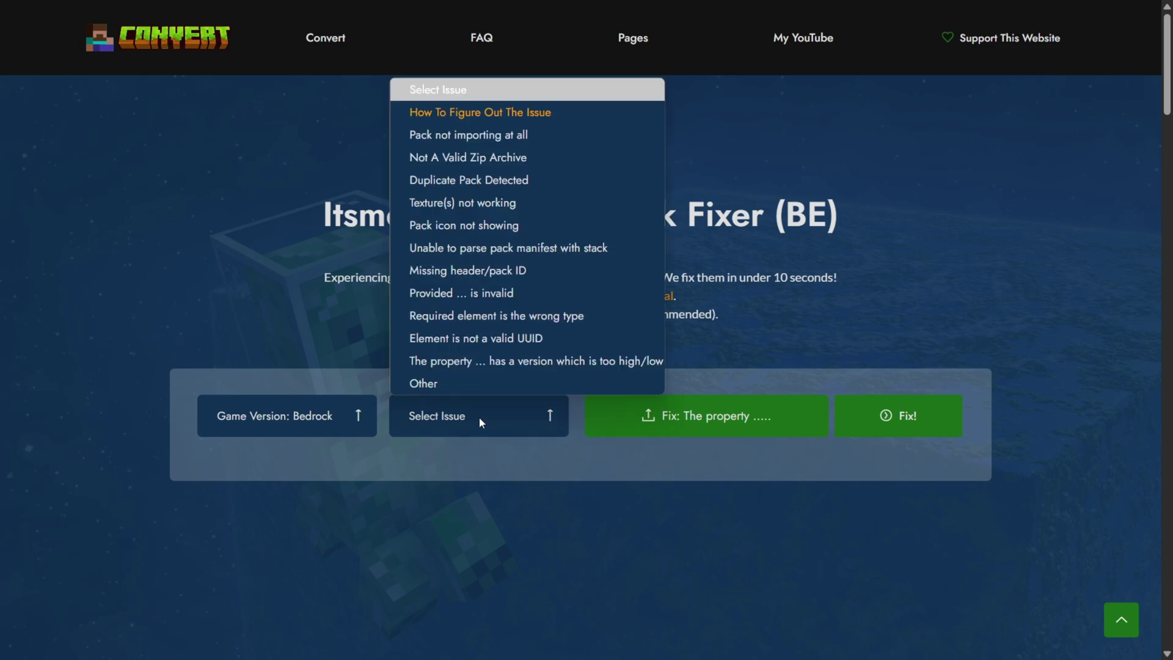
left_click(485, 361)
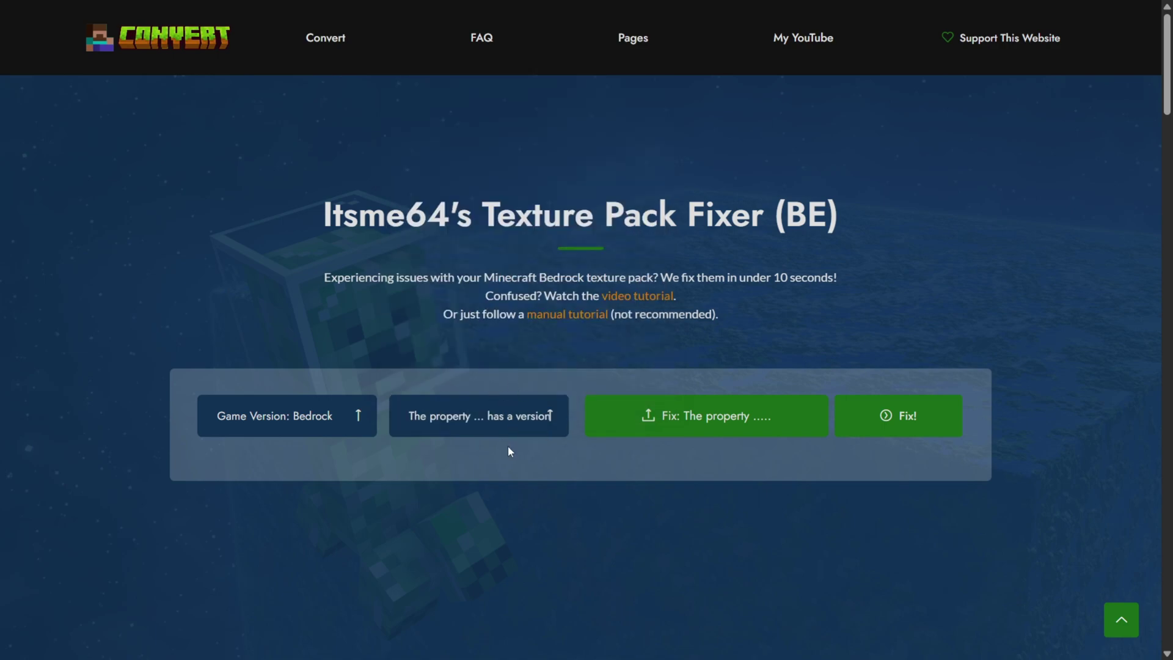
left_click(893, 417)
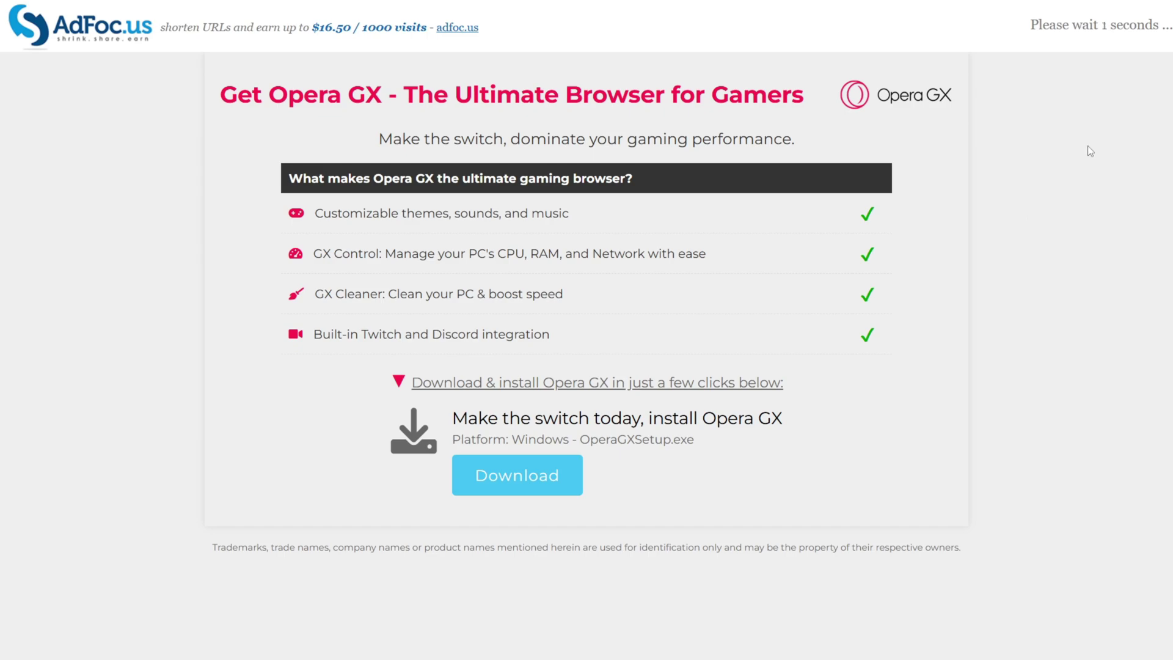
left_click(1120, 27)
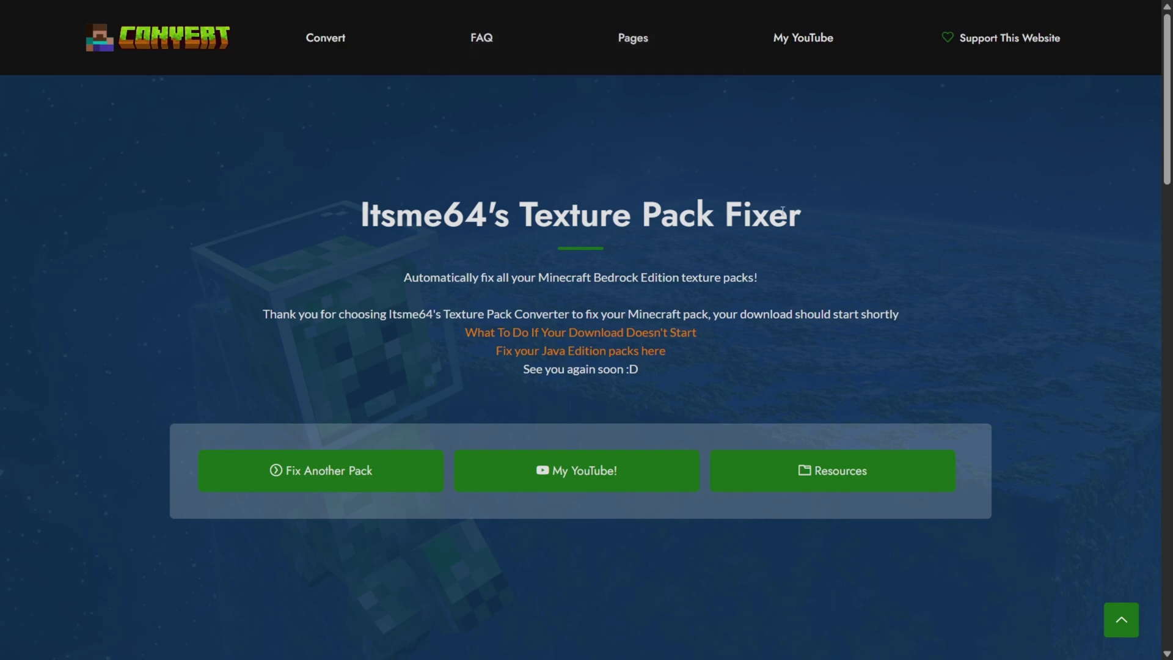
left_click_drag(782, 209, 231, 214)
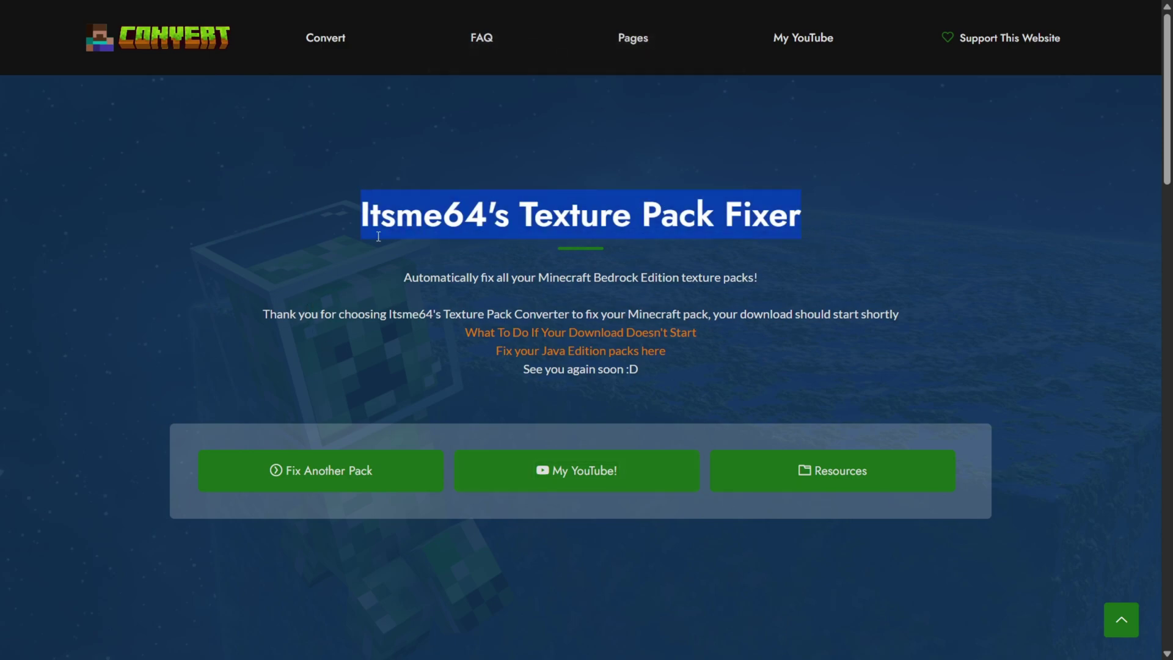
left_click(919, 309)
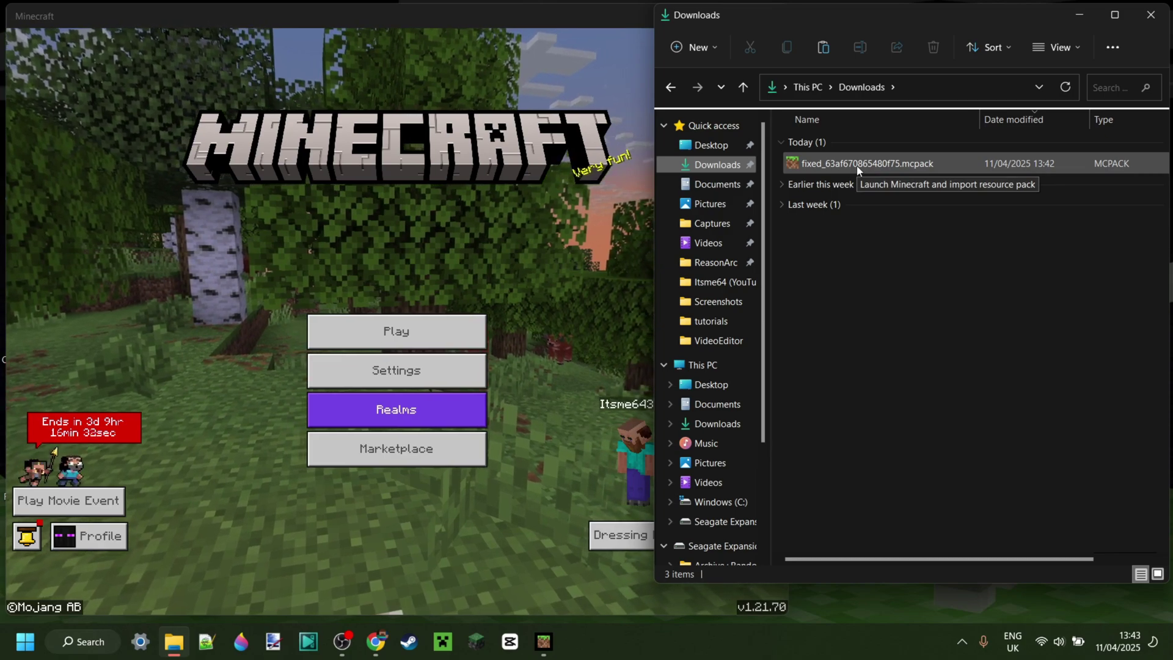
Import fixed_63af670865480f75.mcpack from Downloads into Minecraft and show My Packs in the Global Resources settings.
double_click(861, 164)
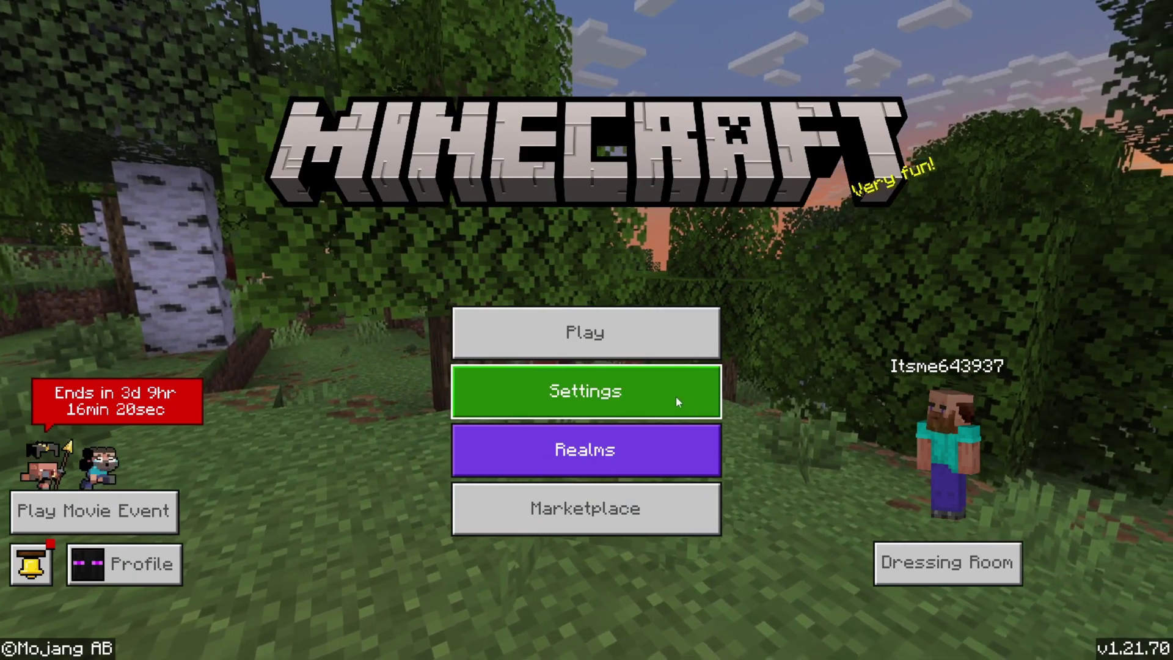
left_click(668, 396)
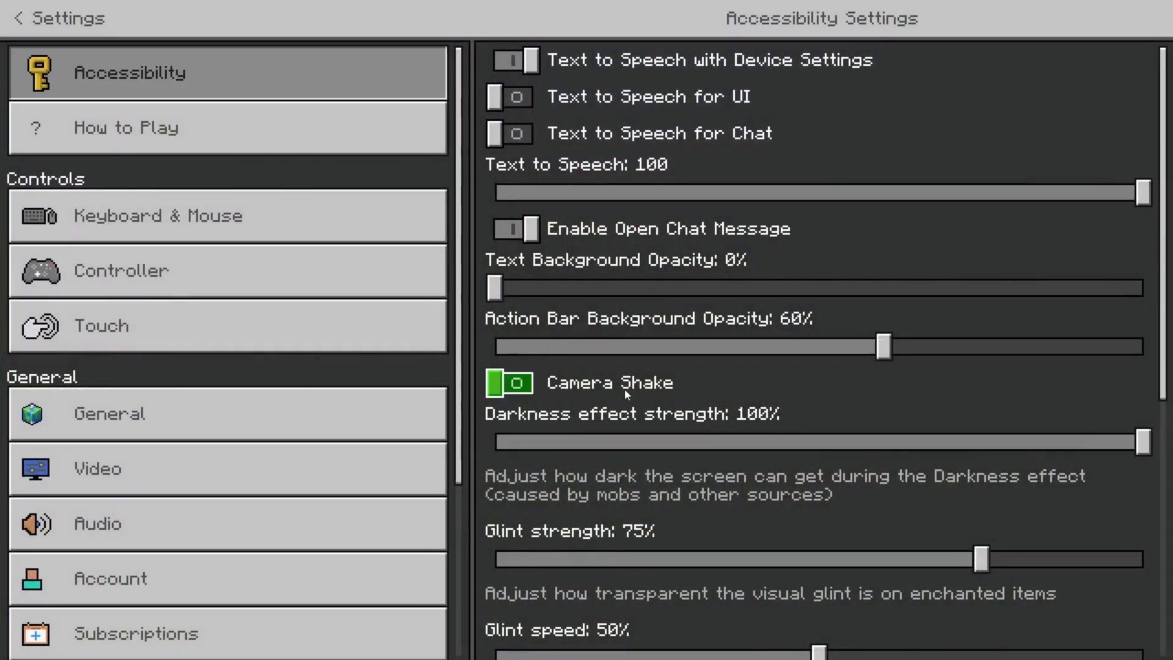
scroll(261, 347, "down", 4)
left_click(289, 451)
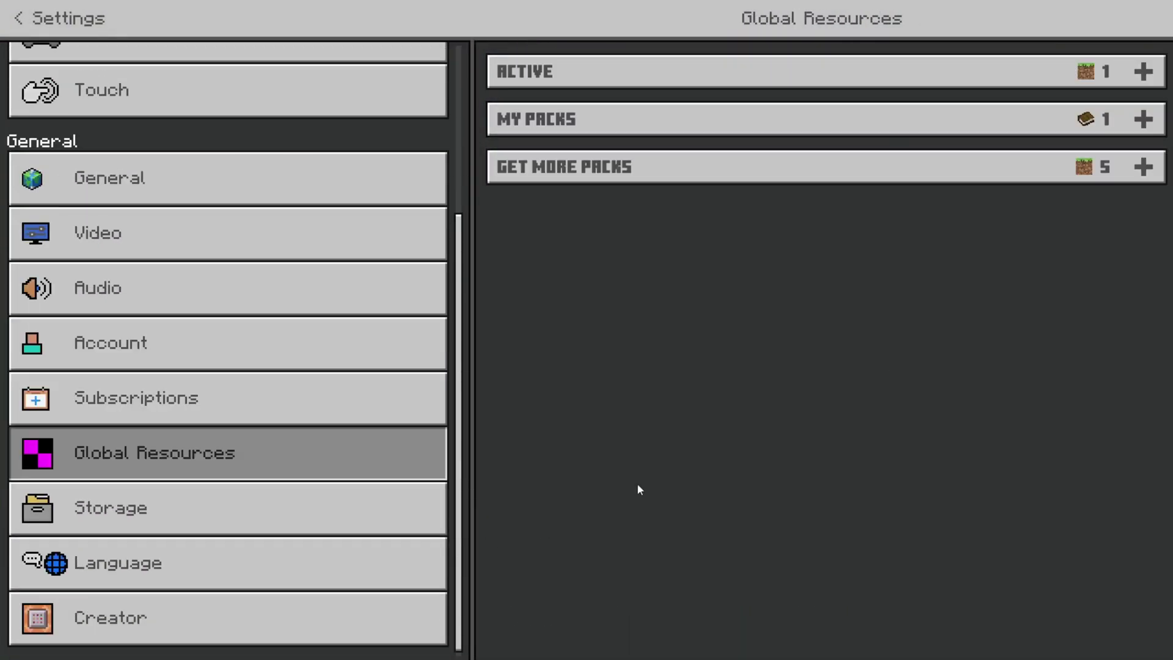
left_click(880, 140)
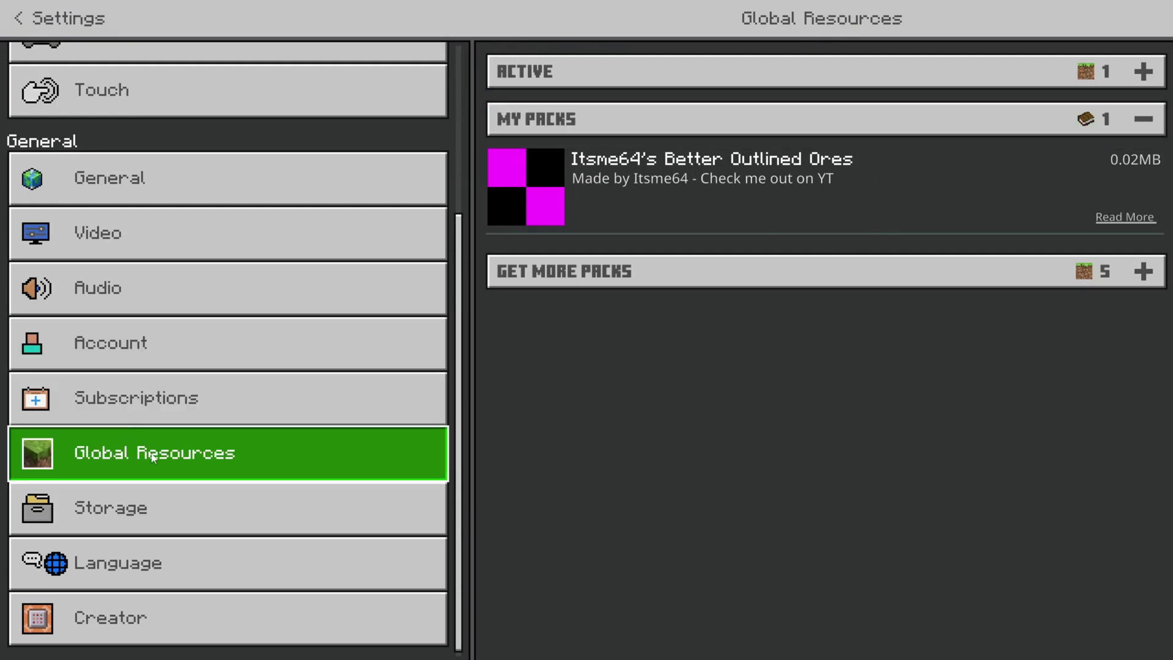
Activate the "Itsme64's Better Outlined Ores" pack and select it in the list of active packs.
left_click(855, 220)
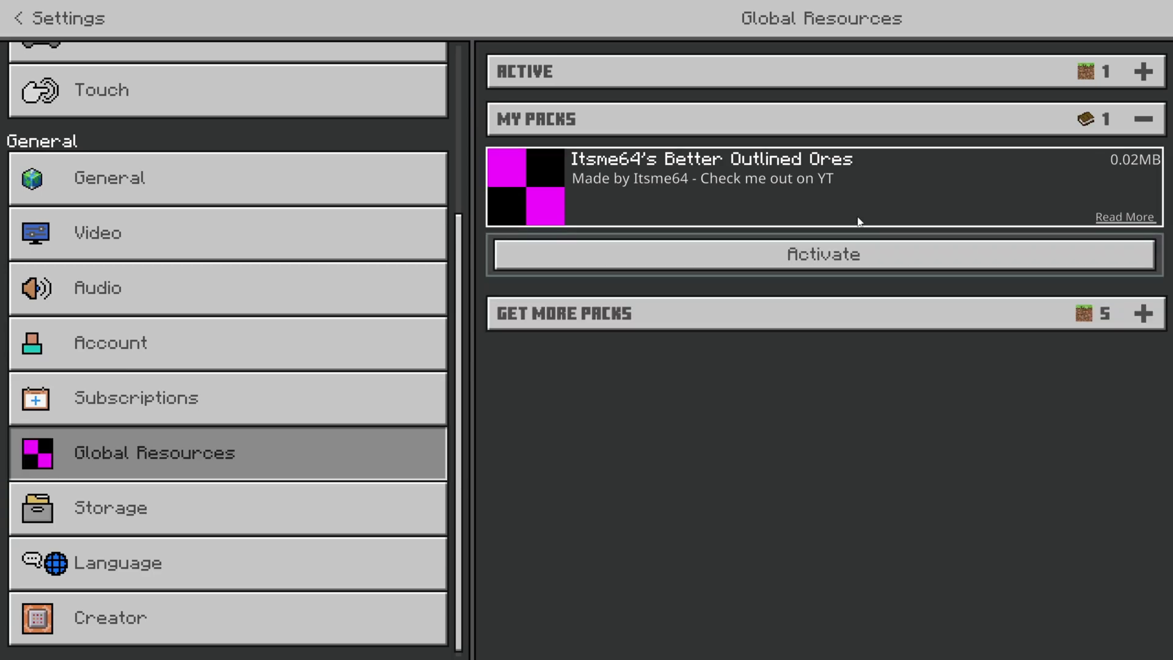
left_click(873, 257)
left_click(867, 119)
left_click(867, 72)
left_click(867, 116)
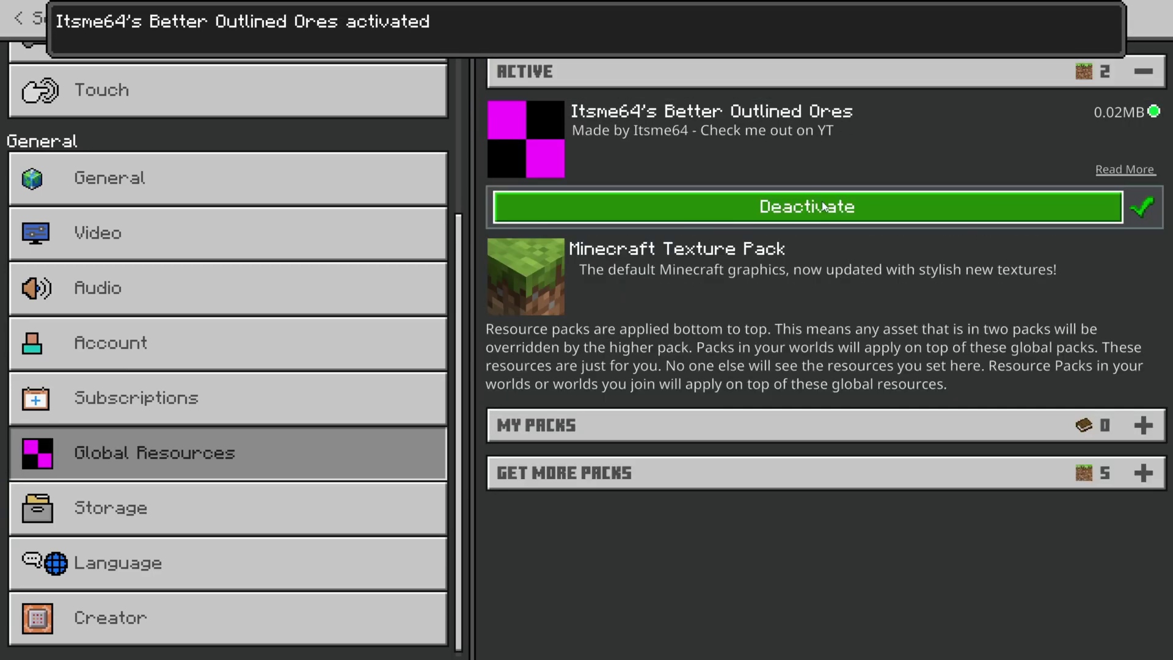
Deactivate "Itsme64's Better Outlined Ores", return to the main menu and switch Minecraft back to windowed mode.
left_click(810, 205)
left_click(3, 6)
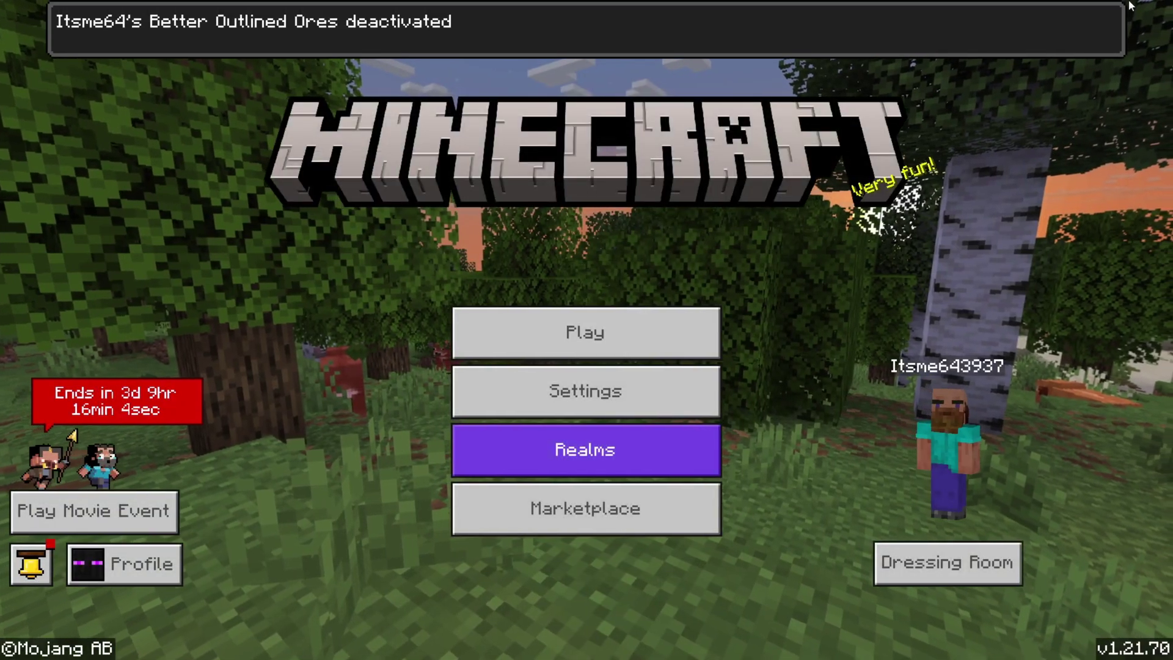
left_click(1136, 12)
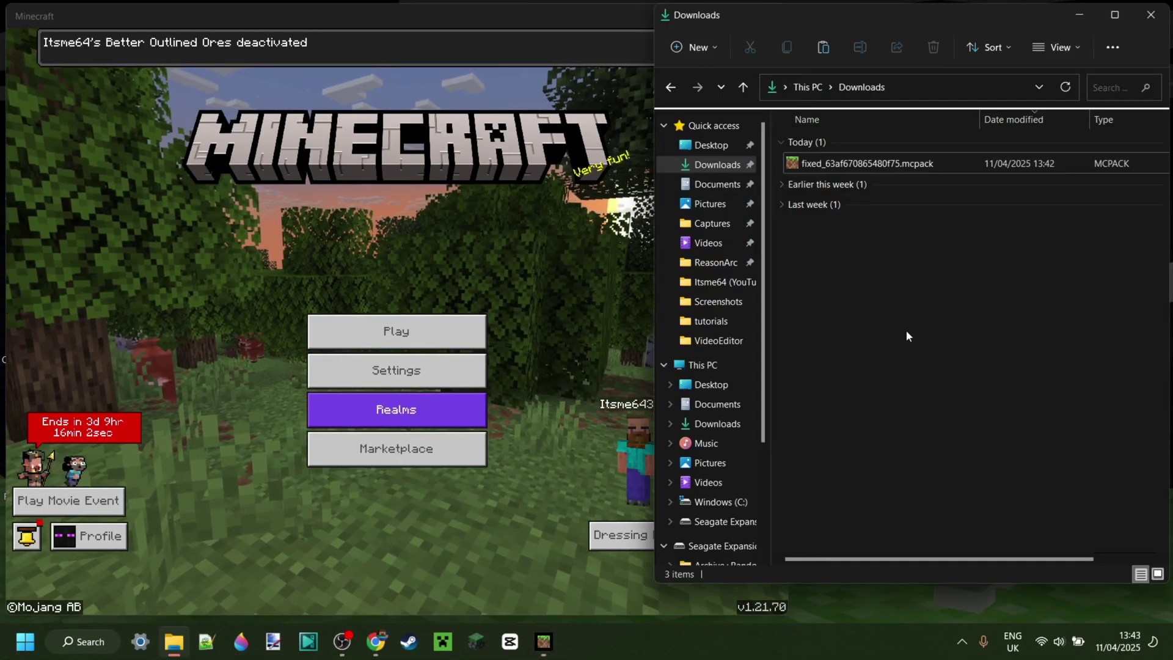